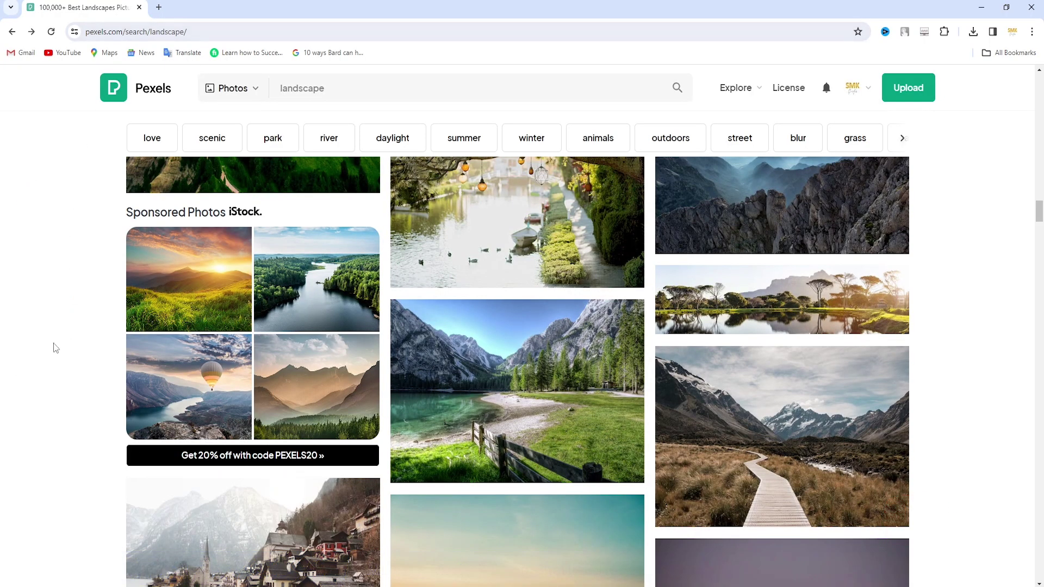
Scroll back up through the Pexels page of downloaded landscape photos
scroll(62, 350, up, 5)
scroll(245, 348, up, 5)
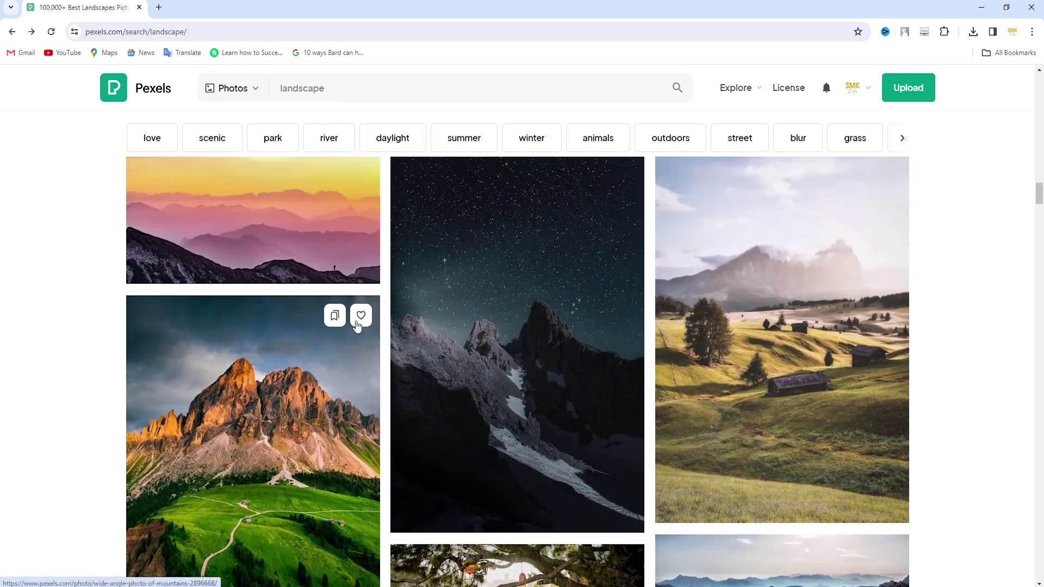
scroll(449, 328, up, 4)
scroll(532, 369, up, 2)
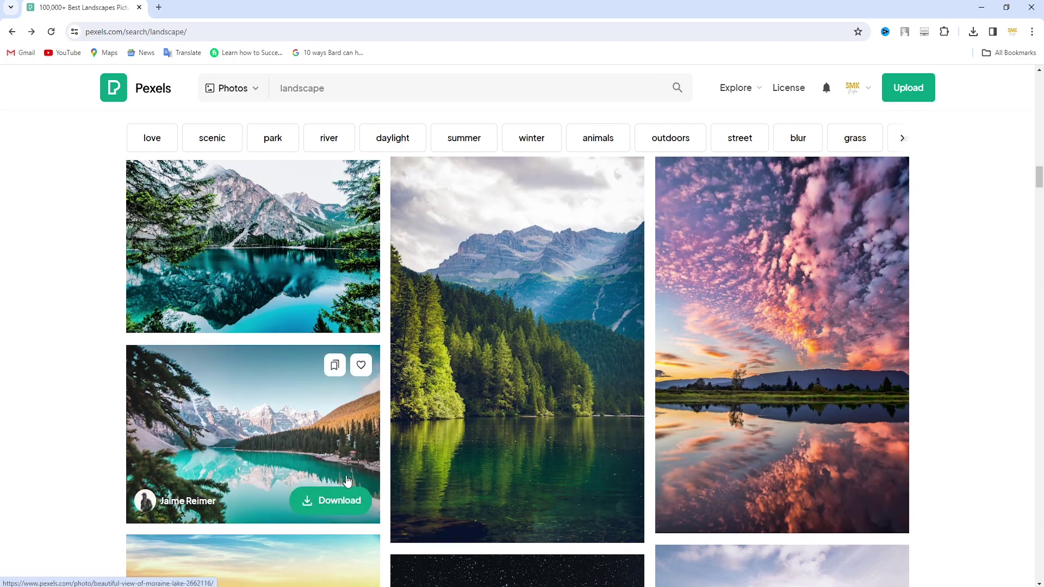
scroll(321, 437, up, 5)
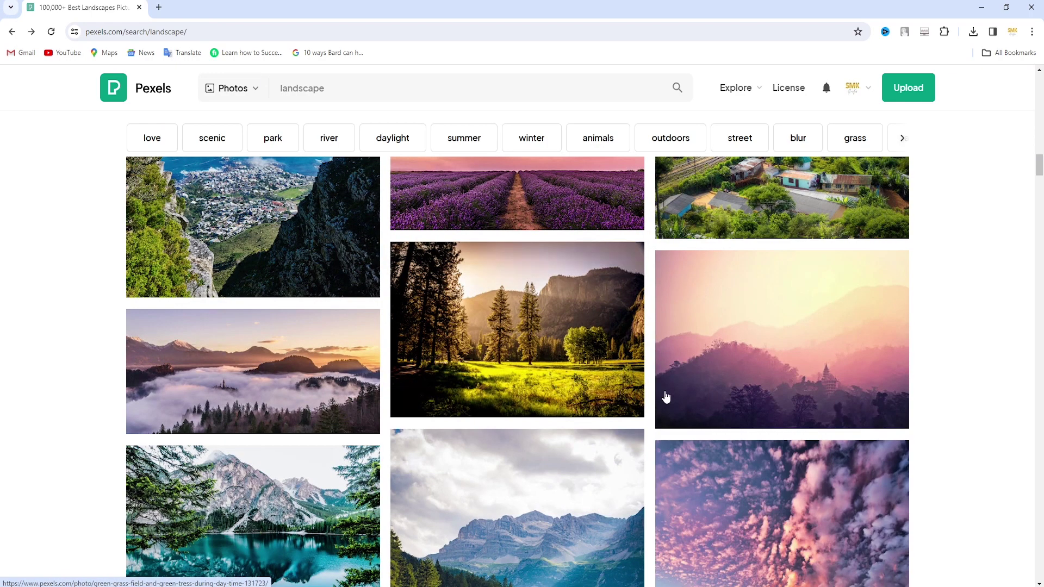
scroll(751, 419, up, 1)
scroll(653, 424, up, 2)
scroll(494, 431, up, 3)
scroll(483, 431, up, 3)
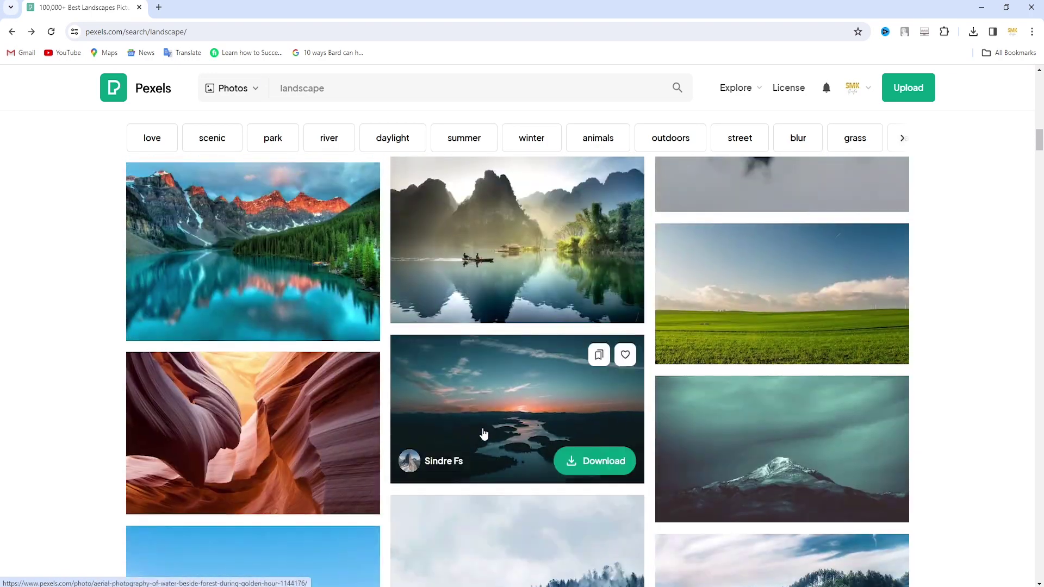
scroll(430, 432, up, 4)
scroll(408, 435, up, 2)
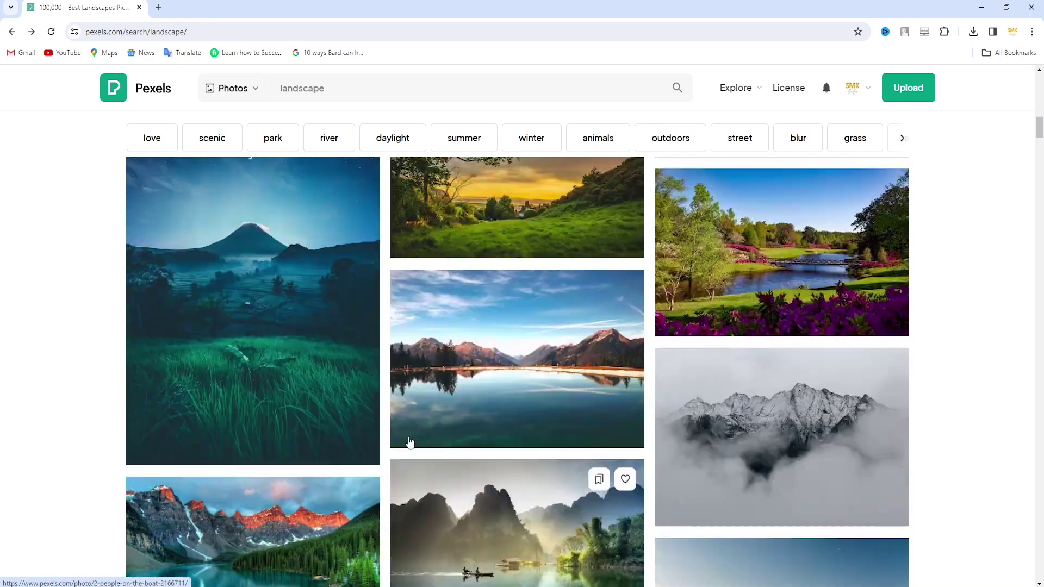
scroll(408, 435, up, 2)
scroll(410, 443, up, 3)
scroll(410, 443, up, 5)
scroll(410, 443, up, 5)
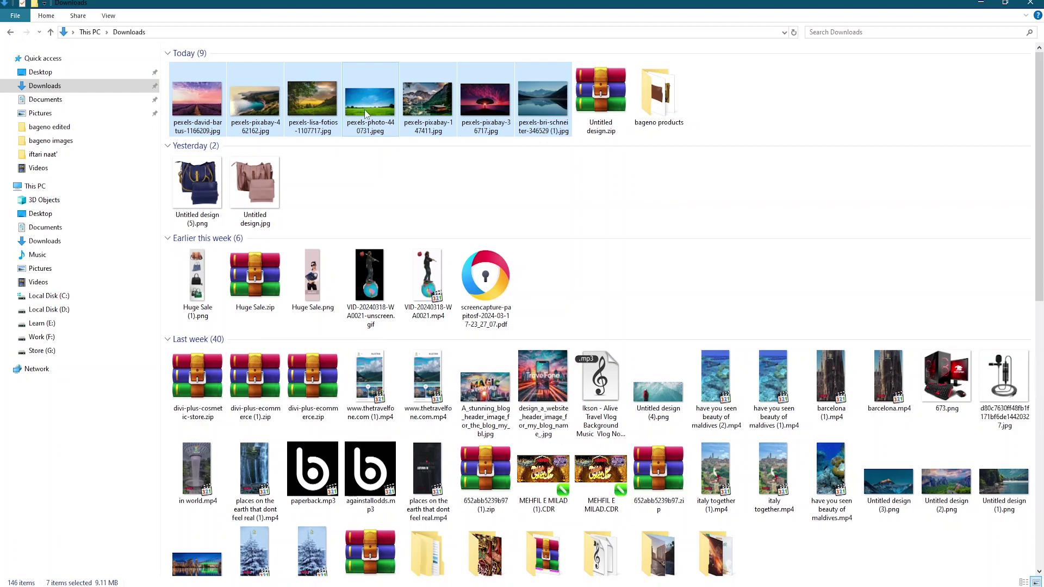
Drag the seven Pexels JPGs into Premiere Pro's empty Timeline to create a sequence
drag(366, 113, 279, 579)
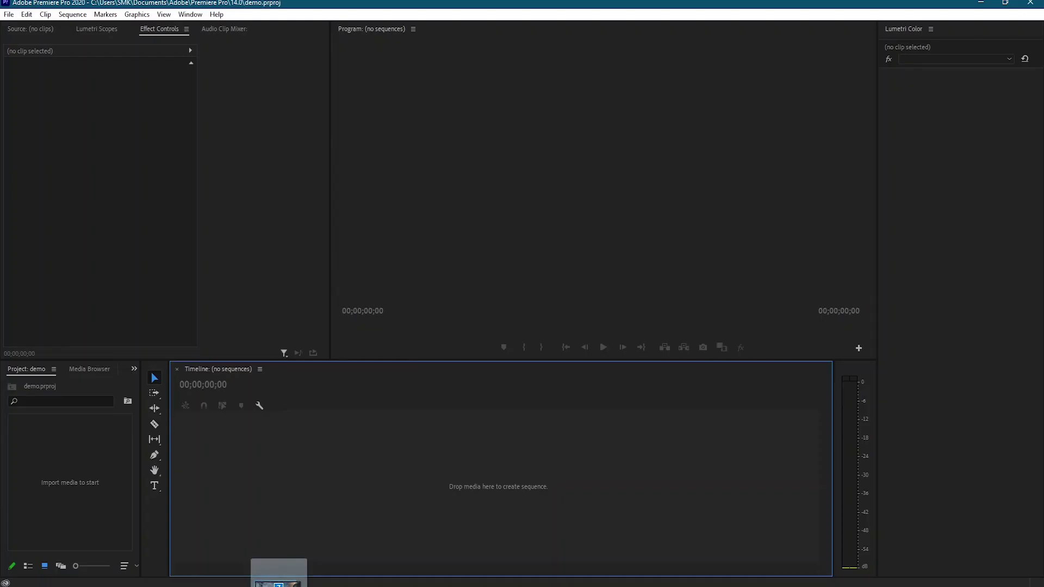
drag(279, 579, 275, 462)
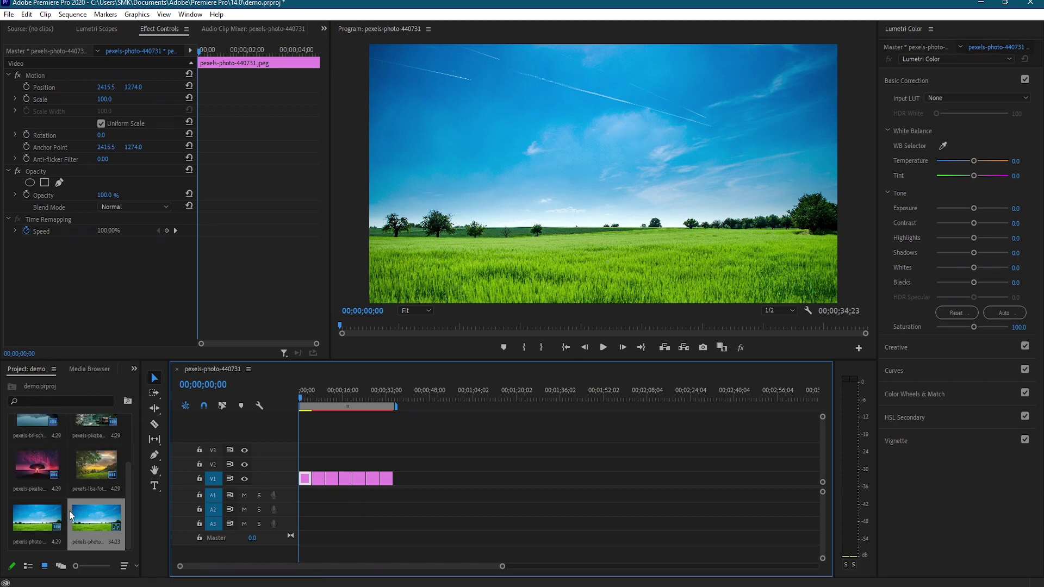
click(604, 347)
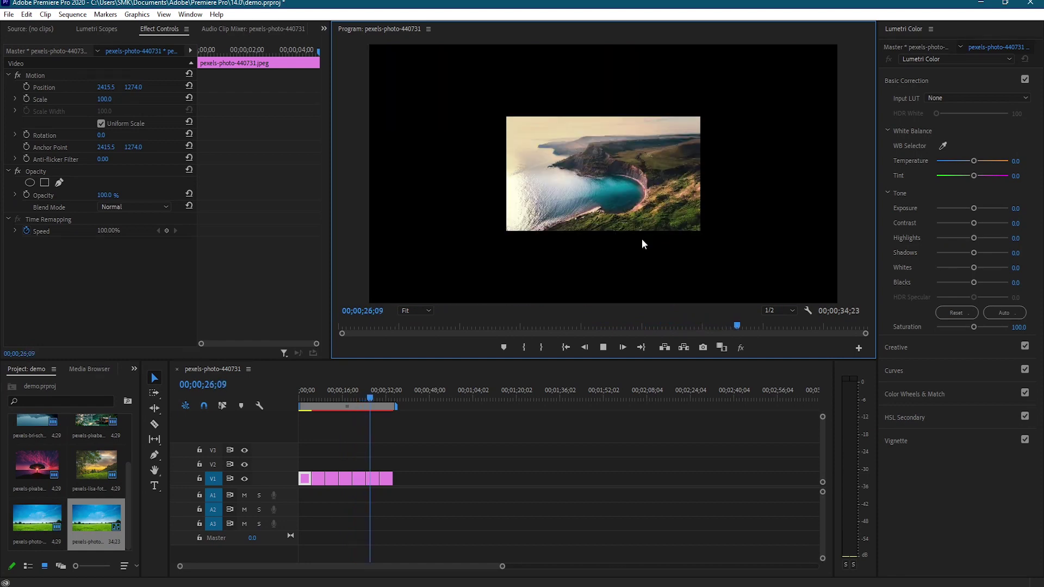
key(space)
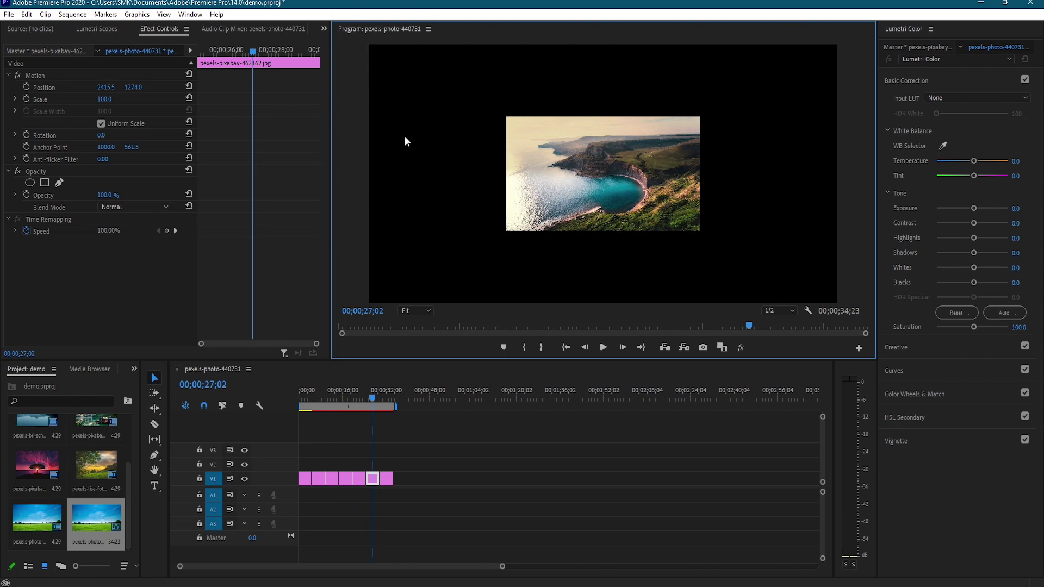
click(303, 406)
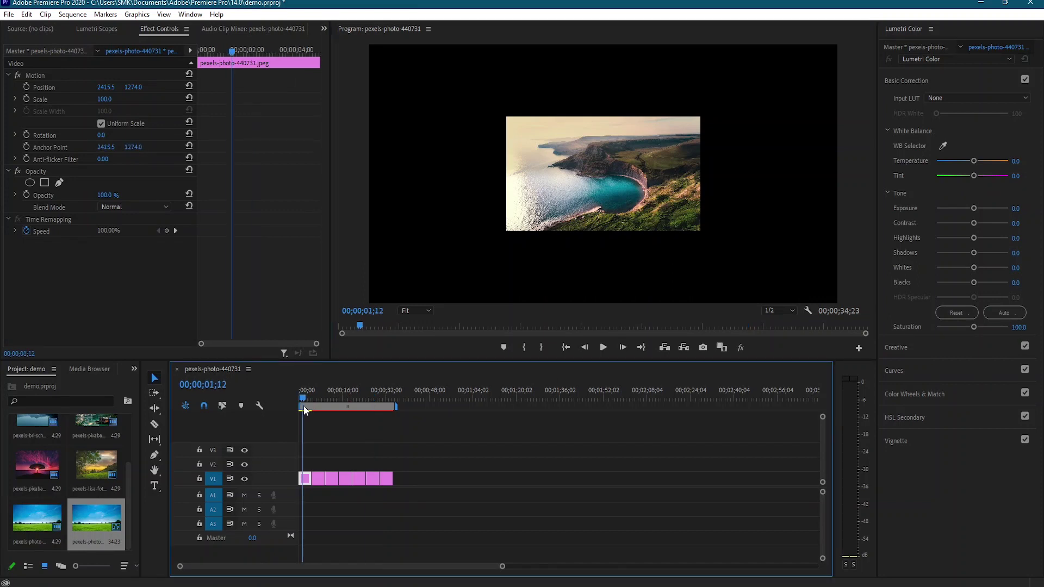
drag(305, 409, 305, 408)
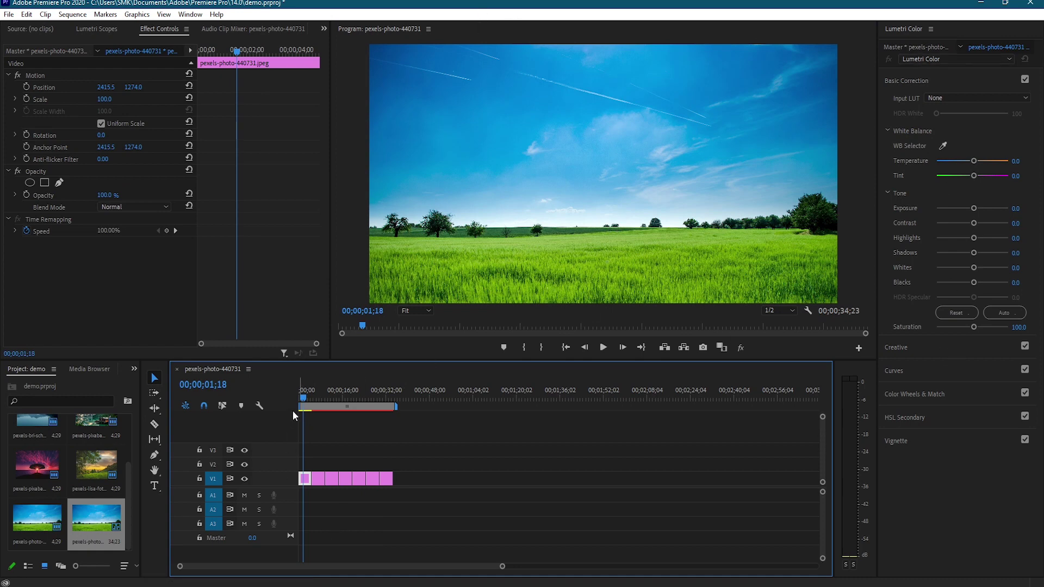
mouse_move(305, 396)
mouse_down()
mouse_move(357, 395)
mouse_move(378, 389)
mouse_move(379, 378)
mouse_up()
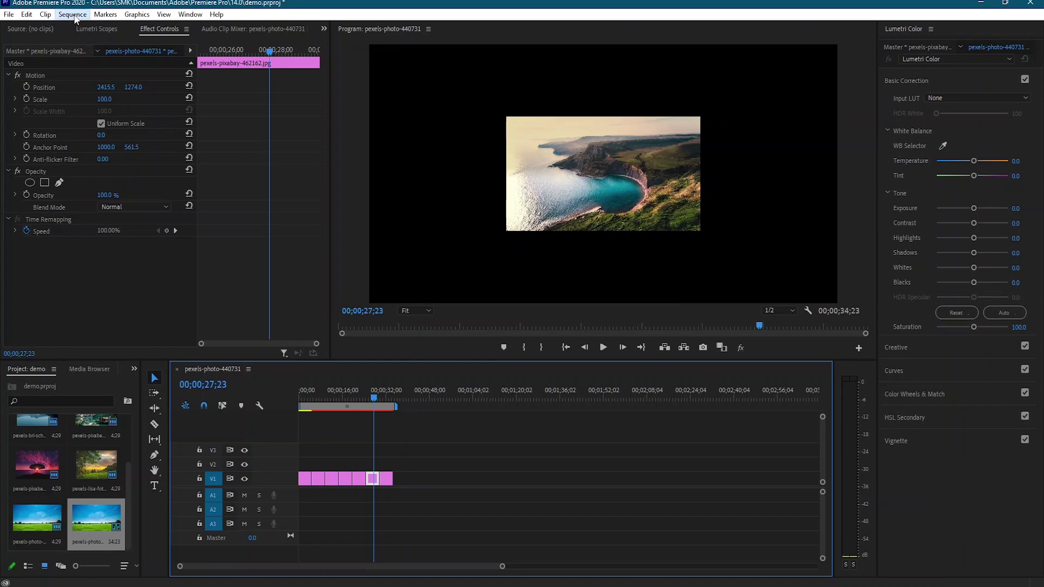
Set the sequence frame size to 1920 × 1080, keeping 29.97 fps and square pixels
click(73, 15)
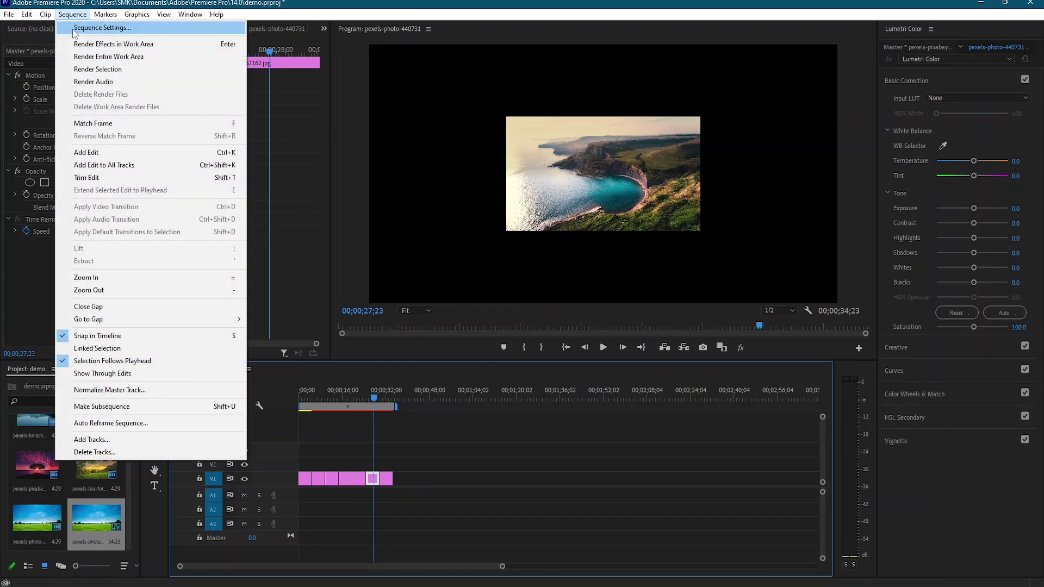
click(103, 27)
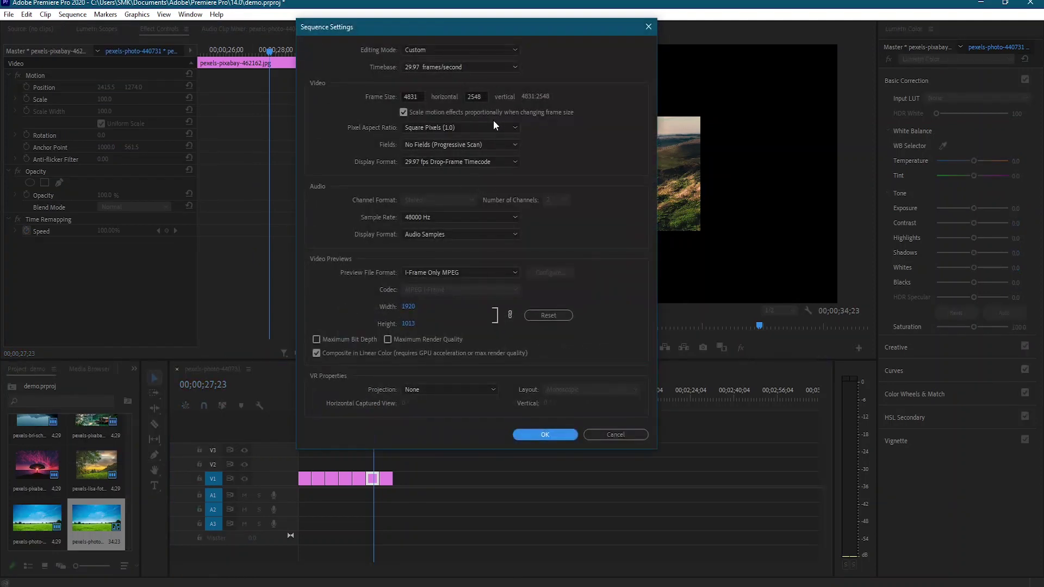
click(427, 68)
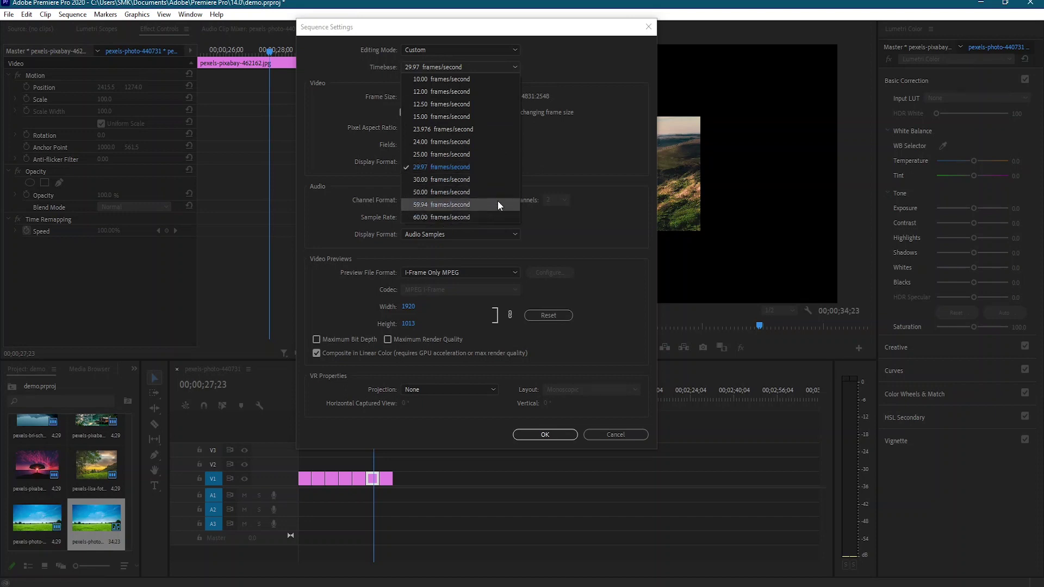
click(567, 158)
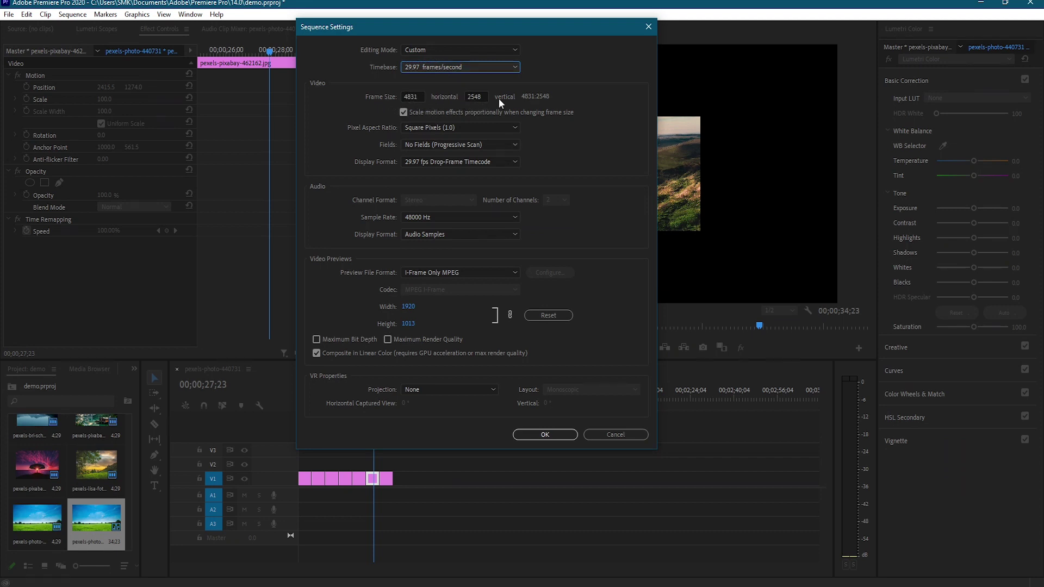
double_click(413, 96)
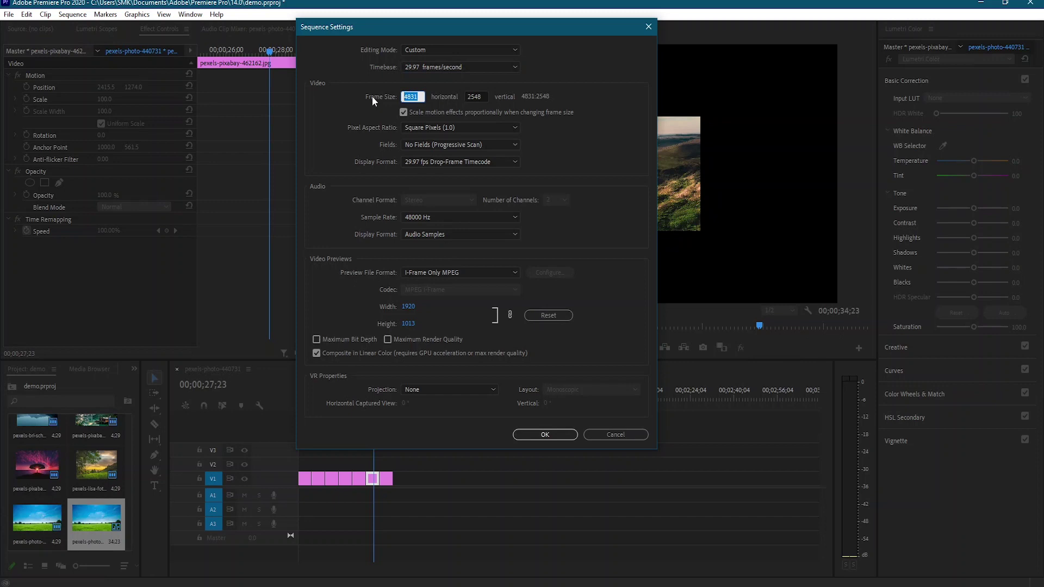
text(1920)
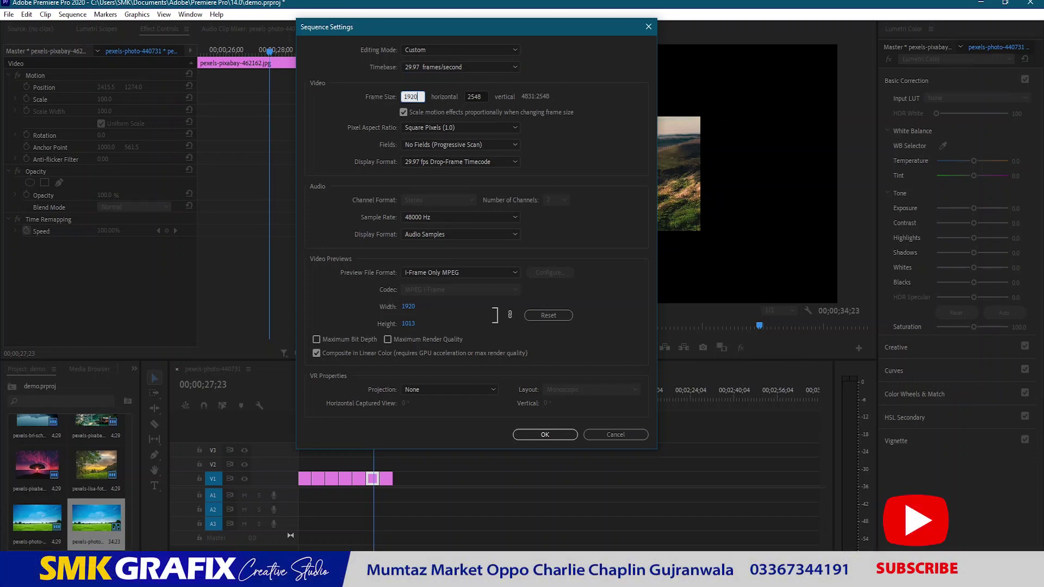
key(Tab)
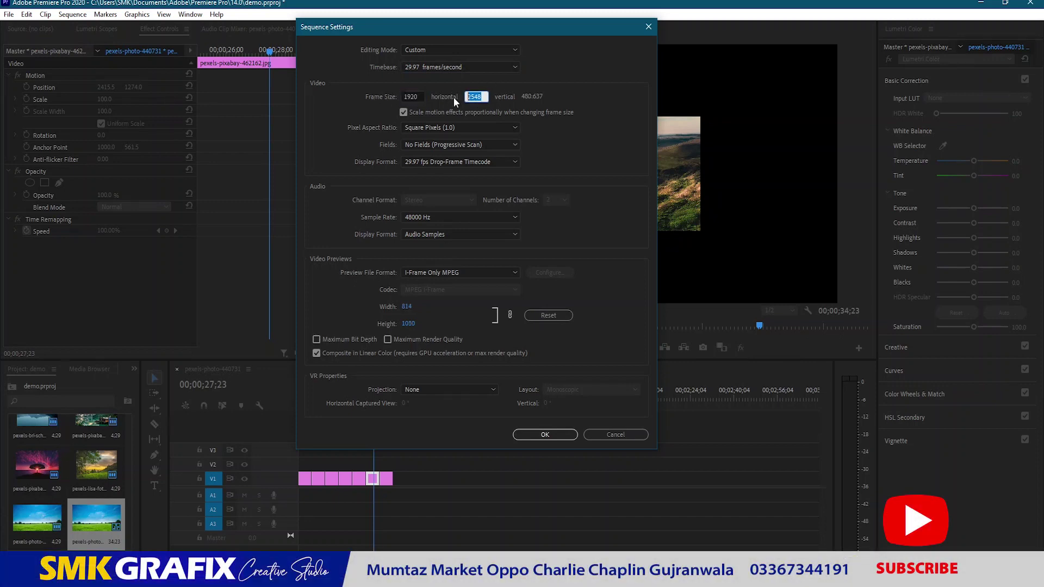
text(1080)
click(465, 129)
click(430, 140)
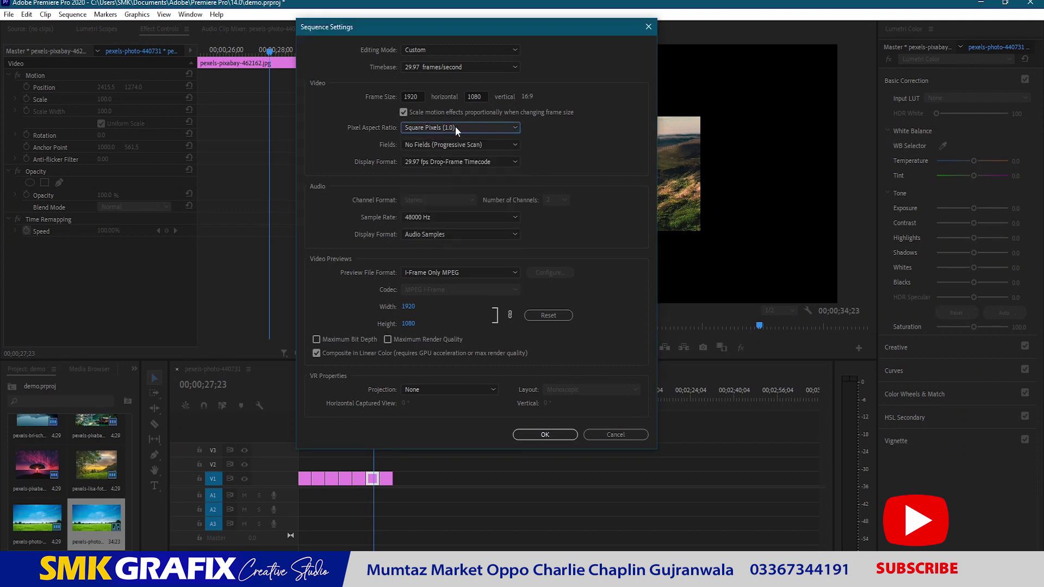
click(536, 435)
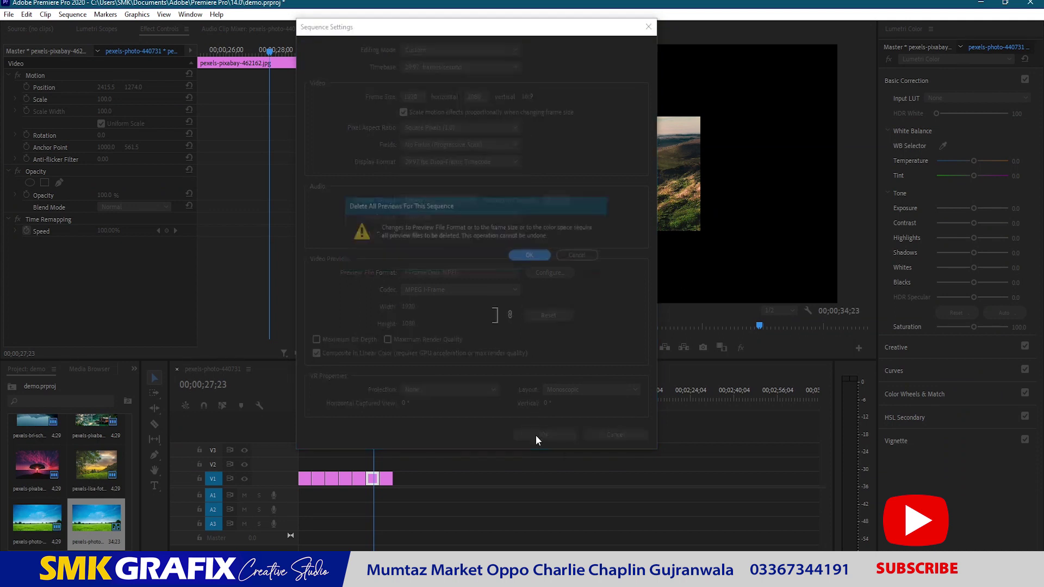
Confirm deleting sequence previews and return the playhead to the first photo
click(532, 256)
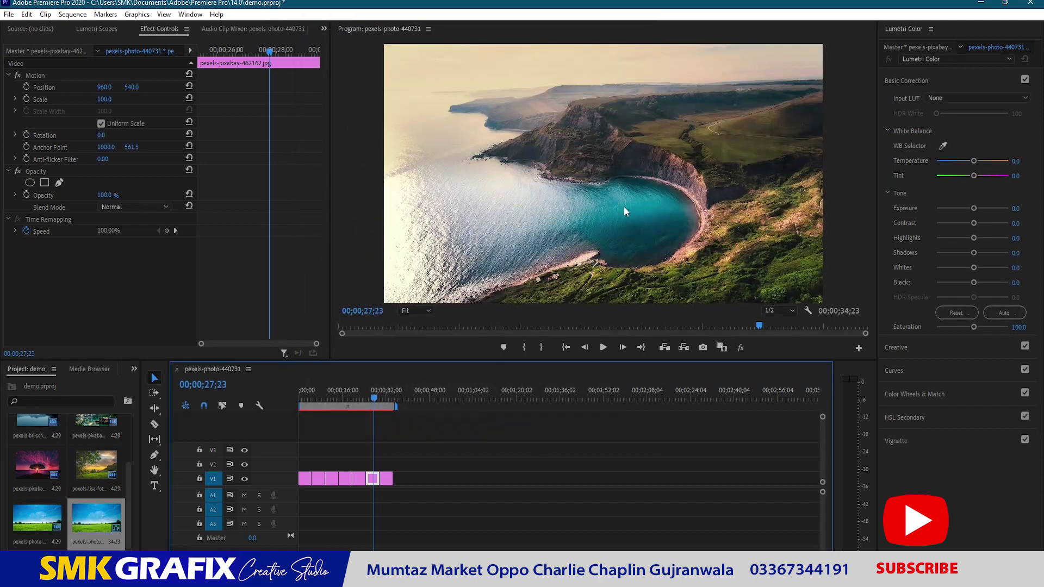
click(302, 403)
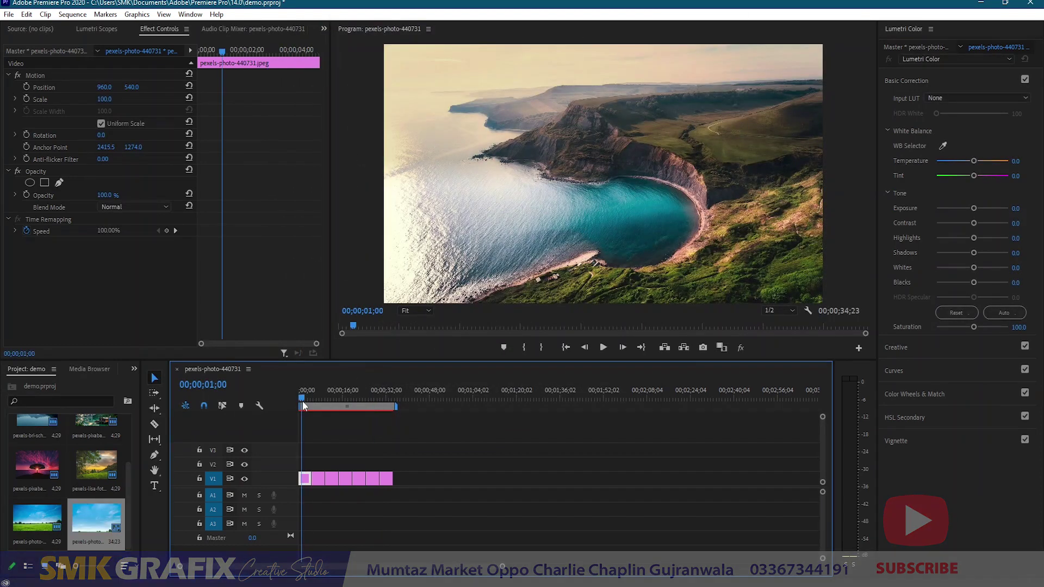
drag(302, 401, 304, 400)
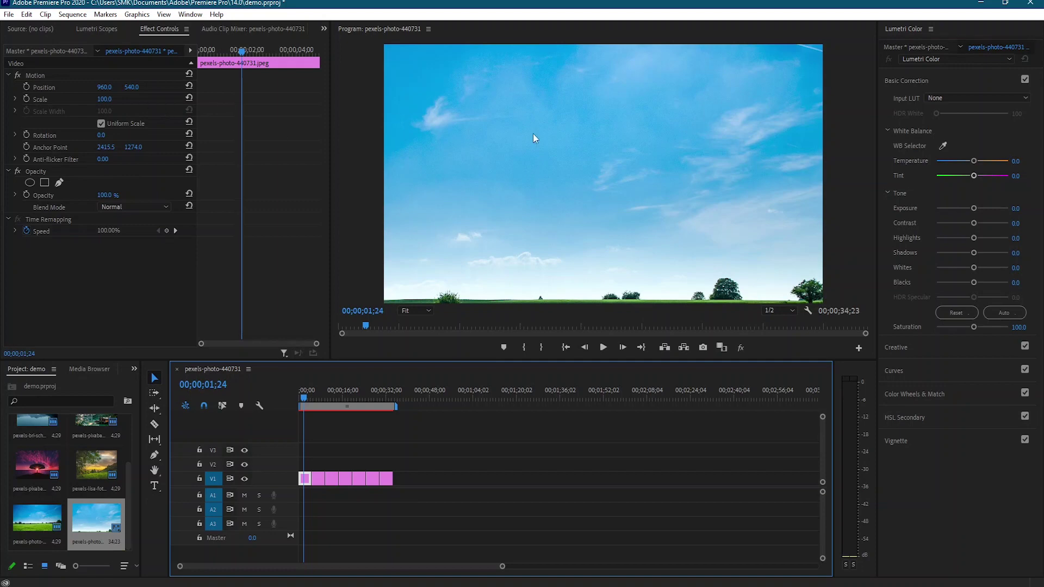
Scale the green field photo to 43, then move the playhead onto the mountain lake clip
click(105, 100)
text(64)
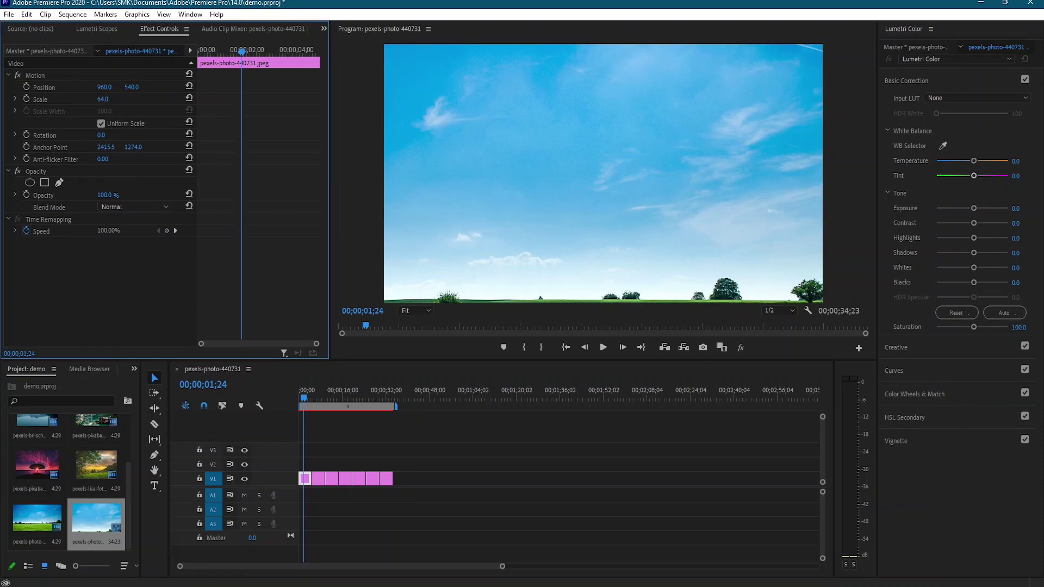
drag(103, 98, 89, 99)
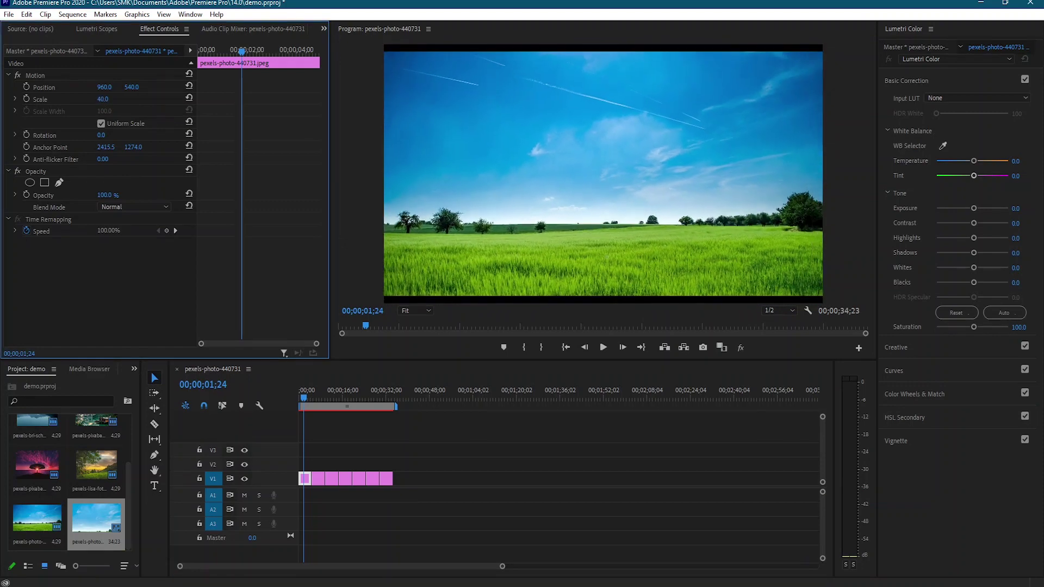
drag(90, 99, 93, 98)
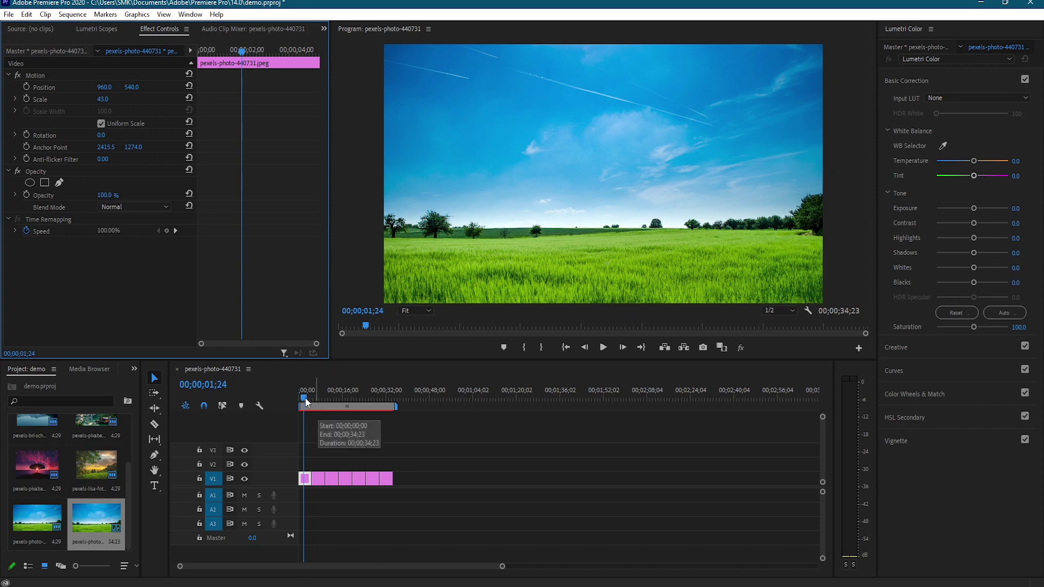
drag(305, 397, 317, 397)
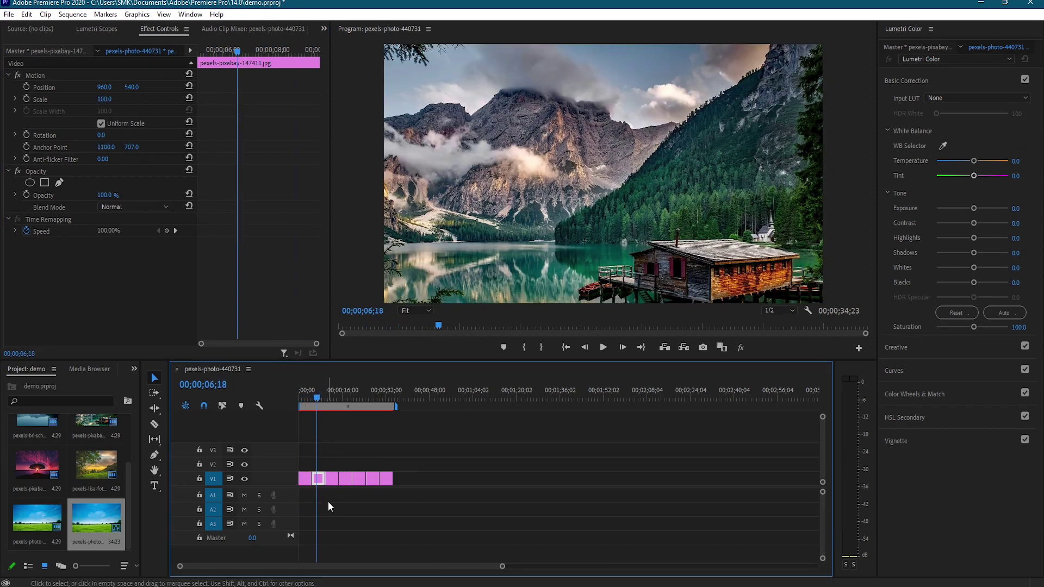
drag(315, 398, 318, 398)
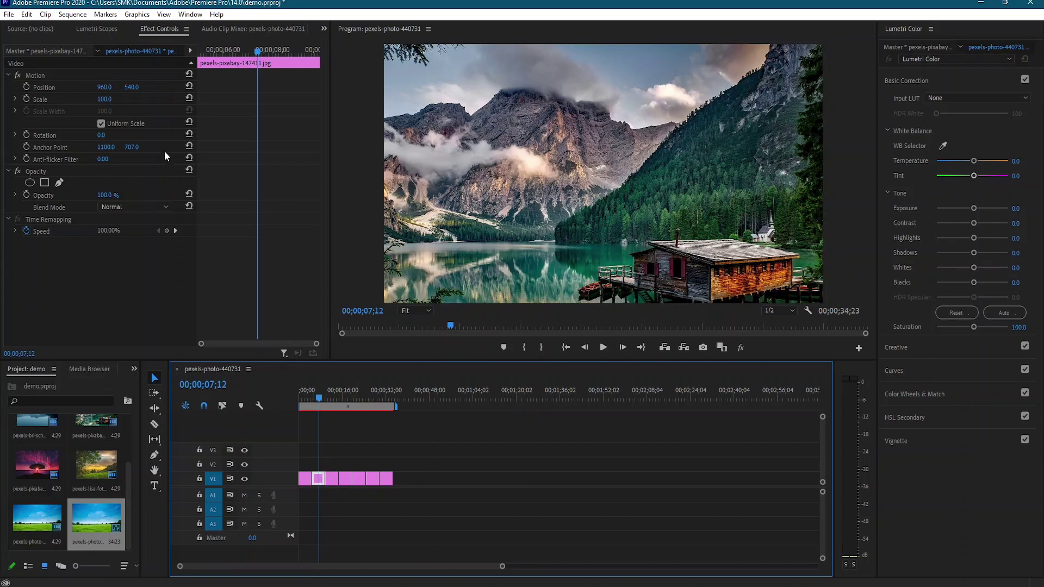
Select the mountain lake clip, try a smaller scale, then reset it to 100
click(357, 458)
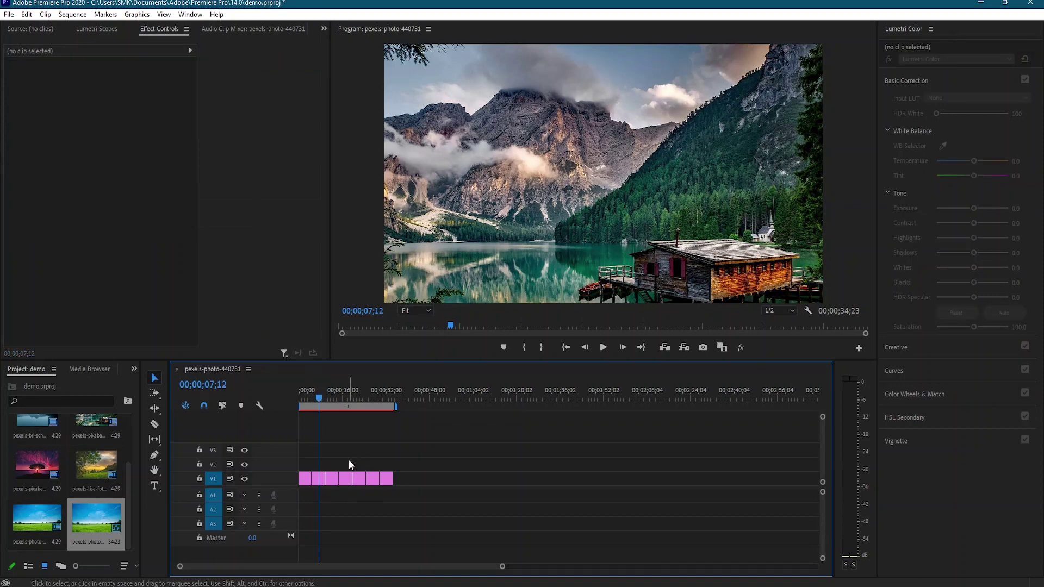
click(319, 478)
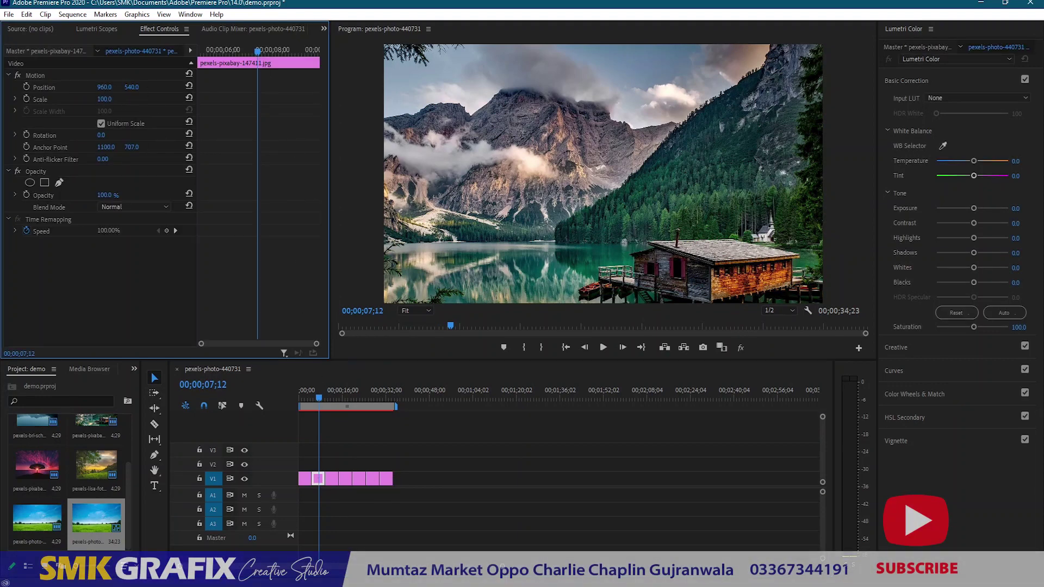
drag(104, 99, 95, 98)
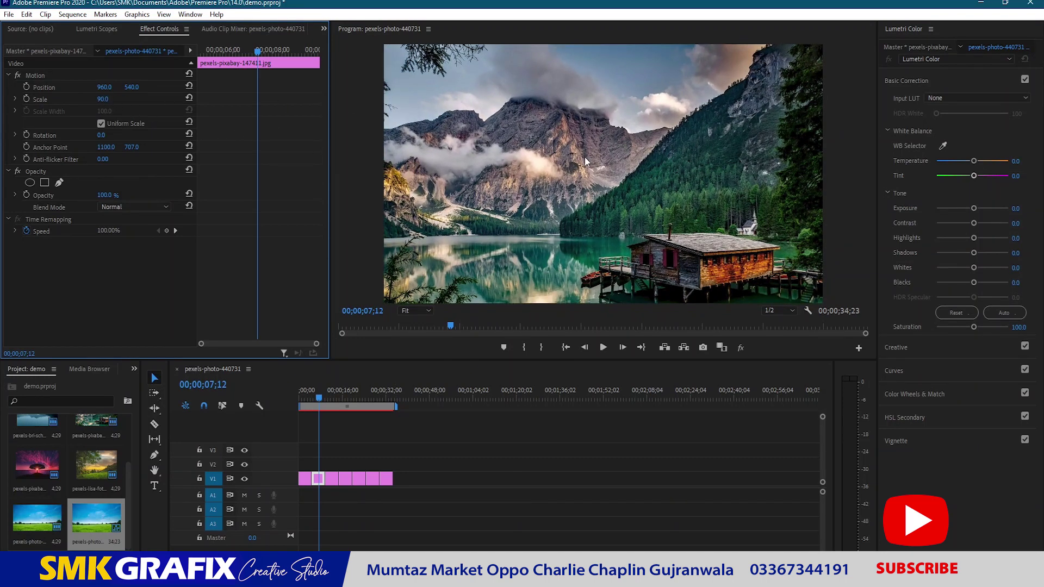
click(188, 98)
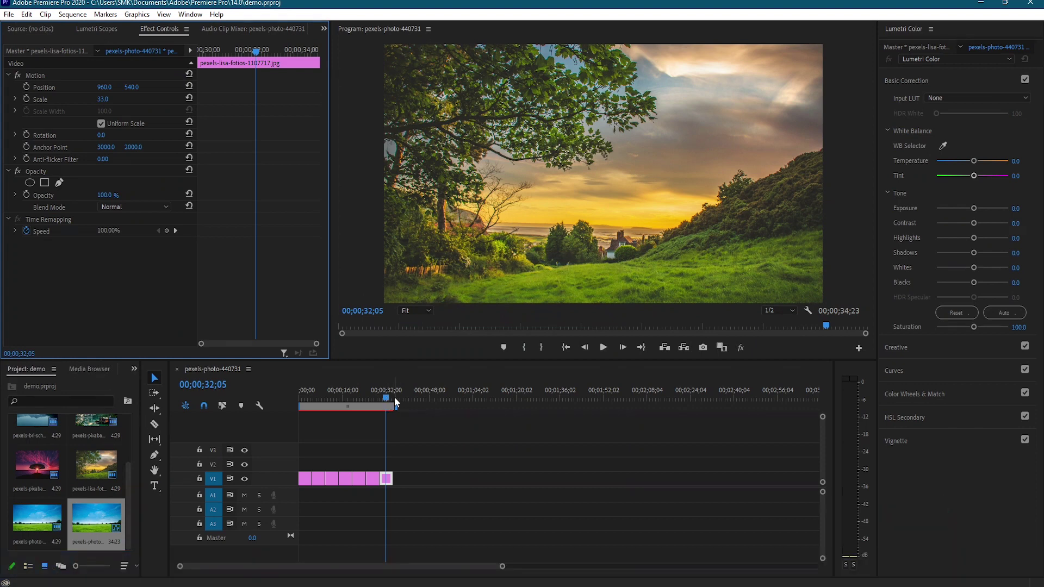
Save the demo project and play the slideshow from 00;00;00;00
click(8, 14)
click(27, 156)
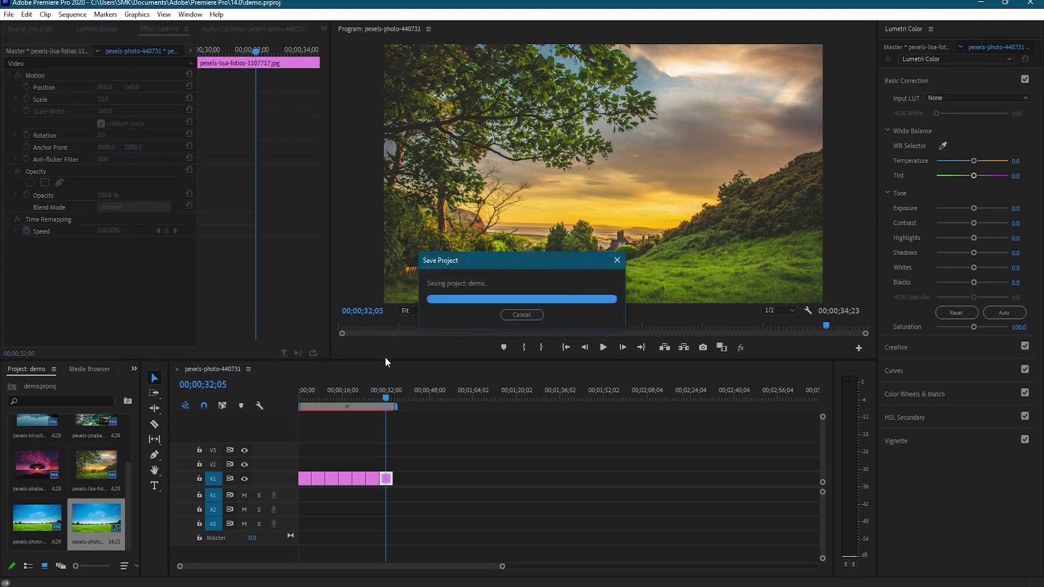
drag(384, 397, 272, 398)
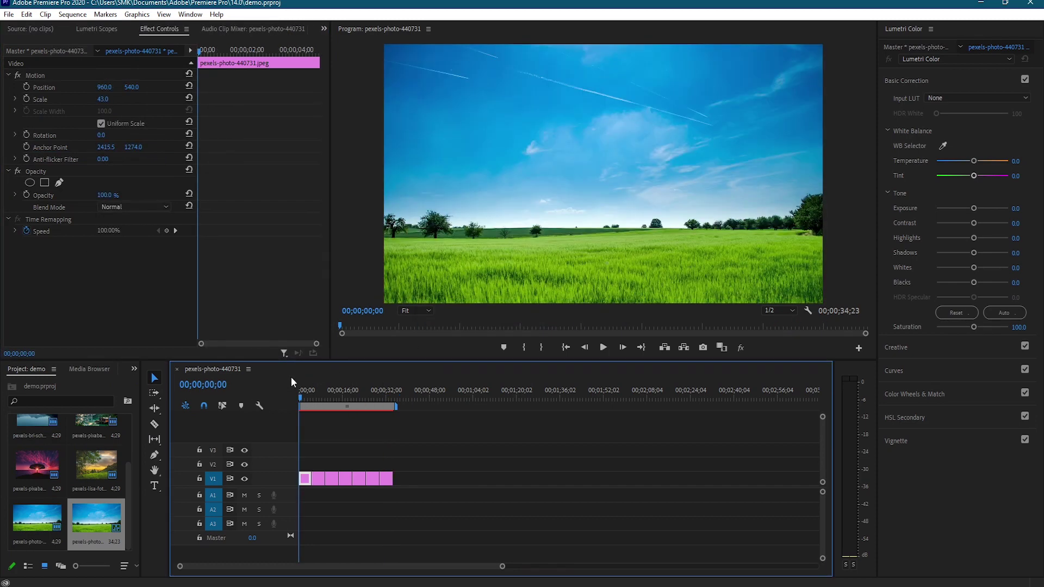
click(603, 348)
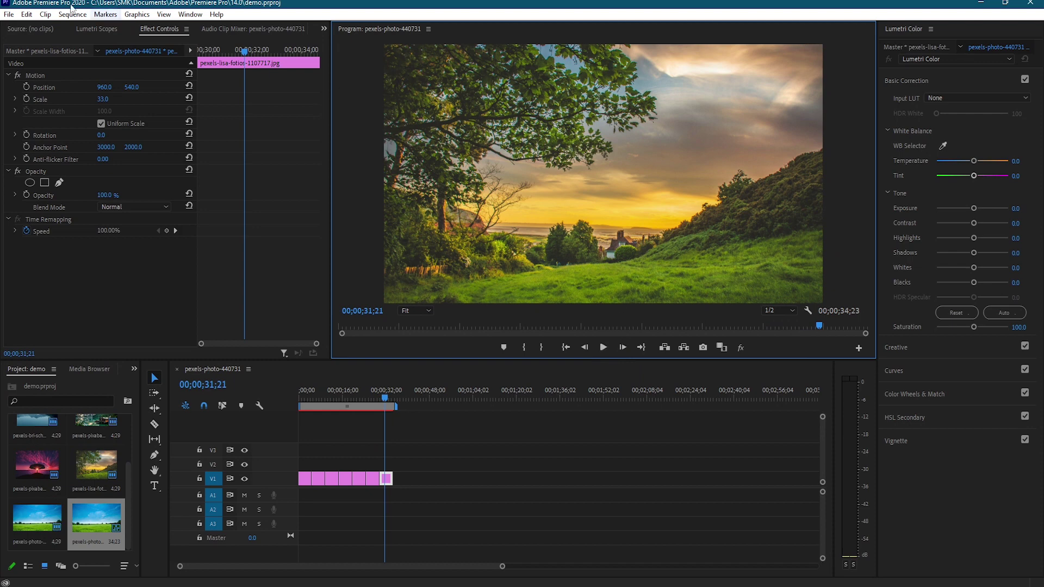
Open Export Media settings, keeping H.264 format and the Match Source - High bitrate preset
click(9, 16)
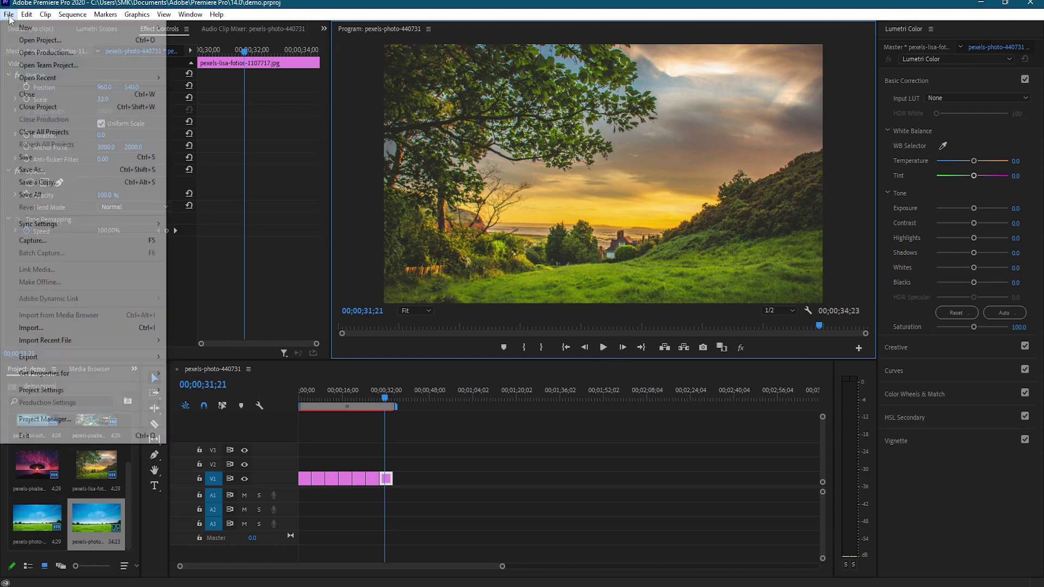
mouse_move(45, 357)
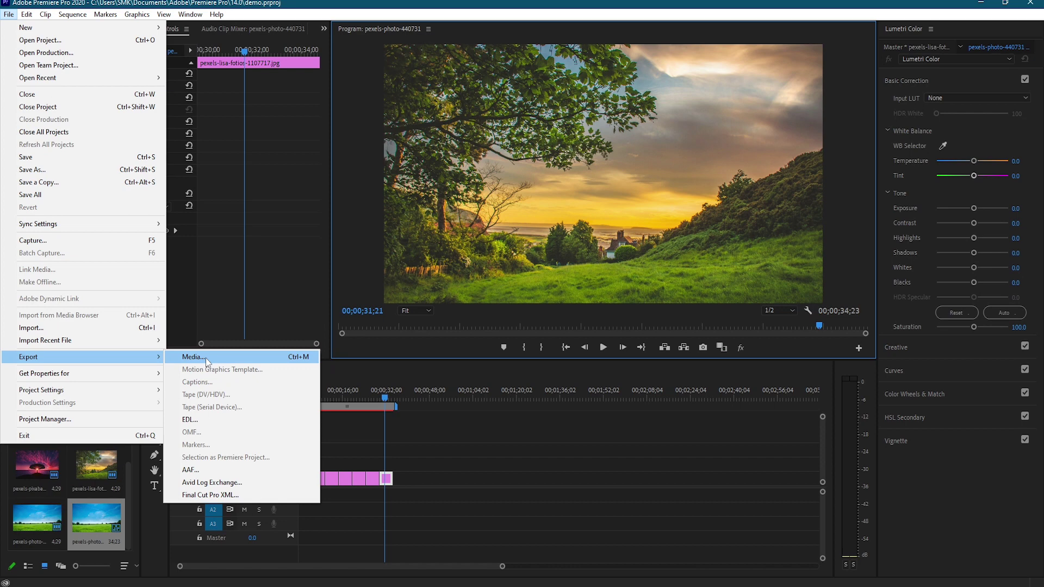
click(206, 357)
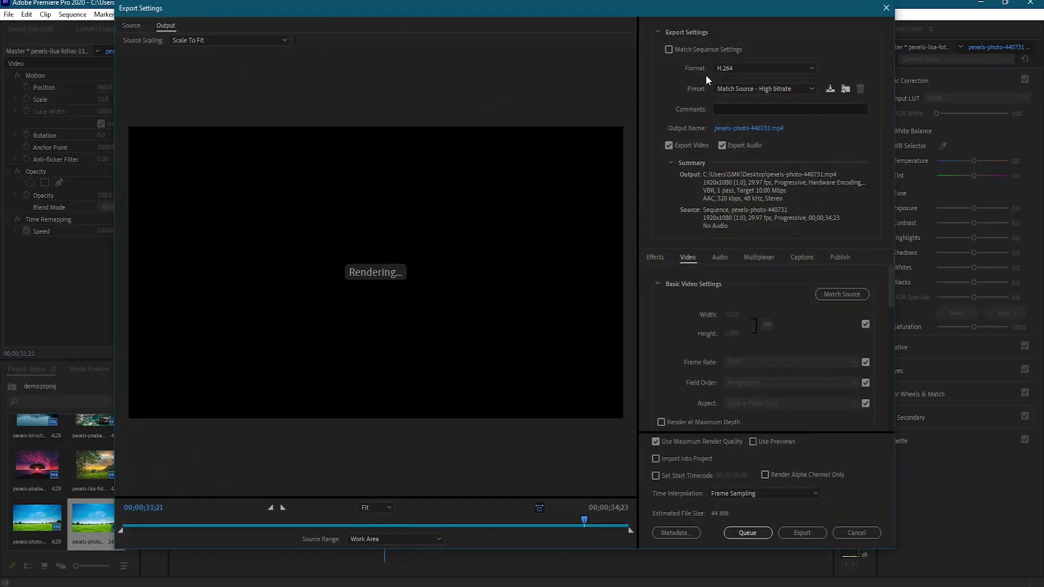
click(788, 88)
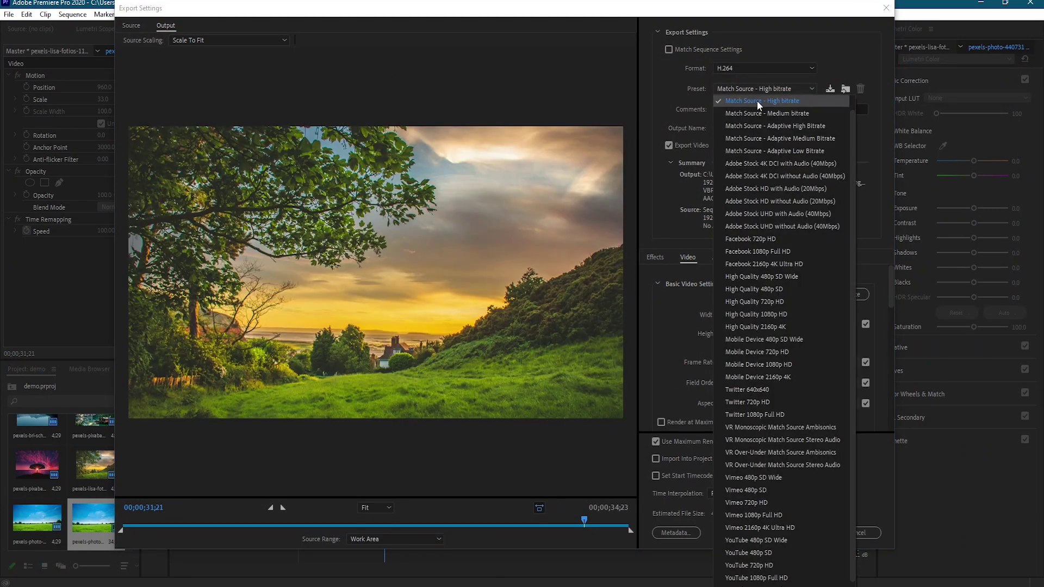
click(752, 101)
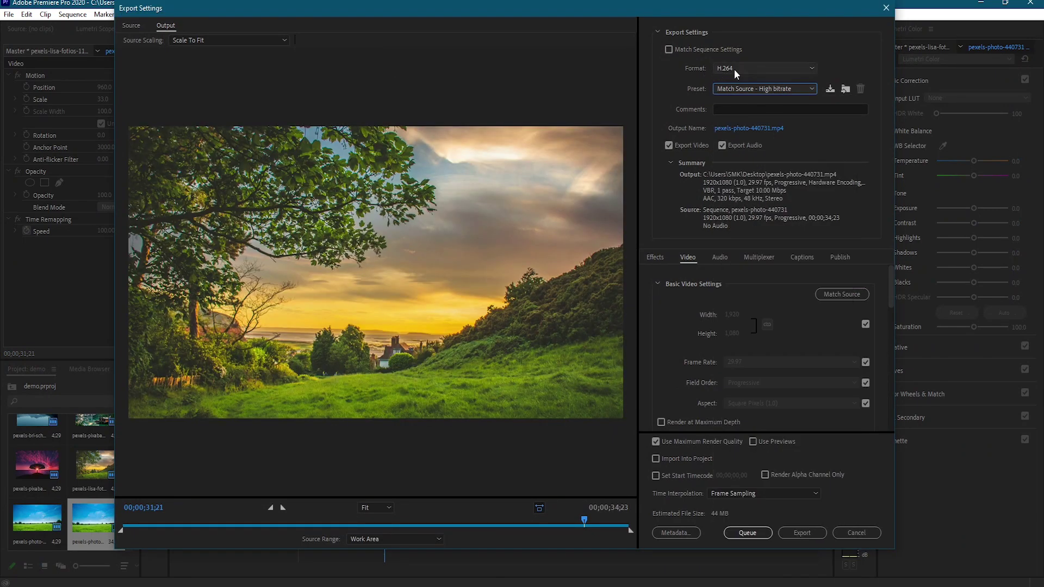
click(742, 70)
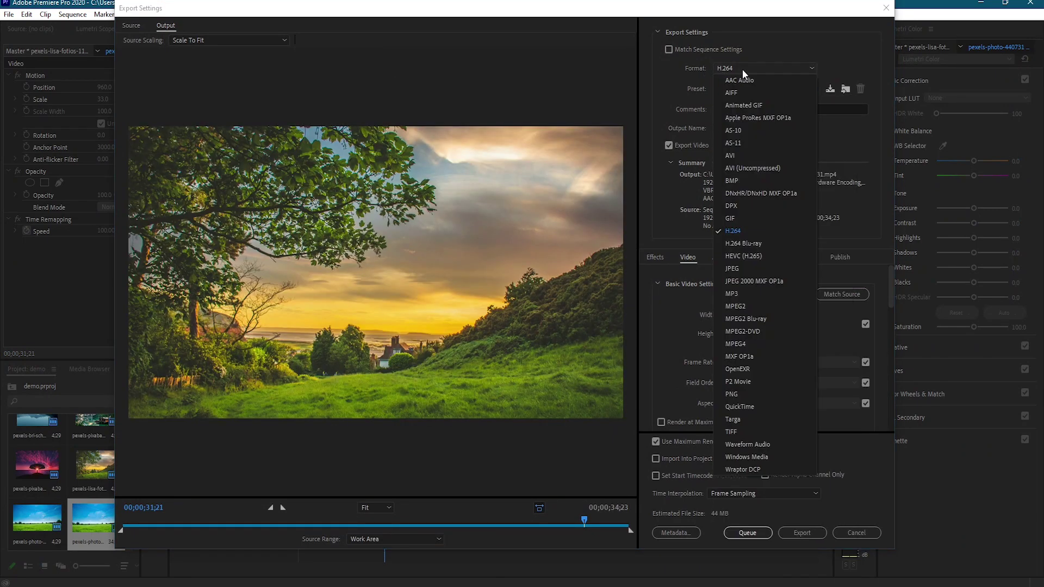
click(740, 230)
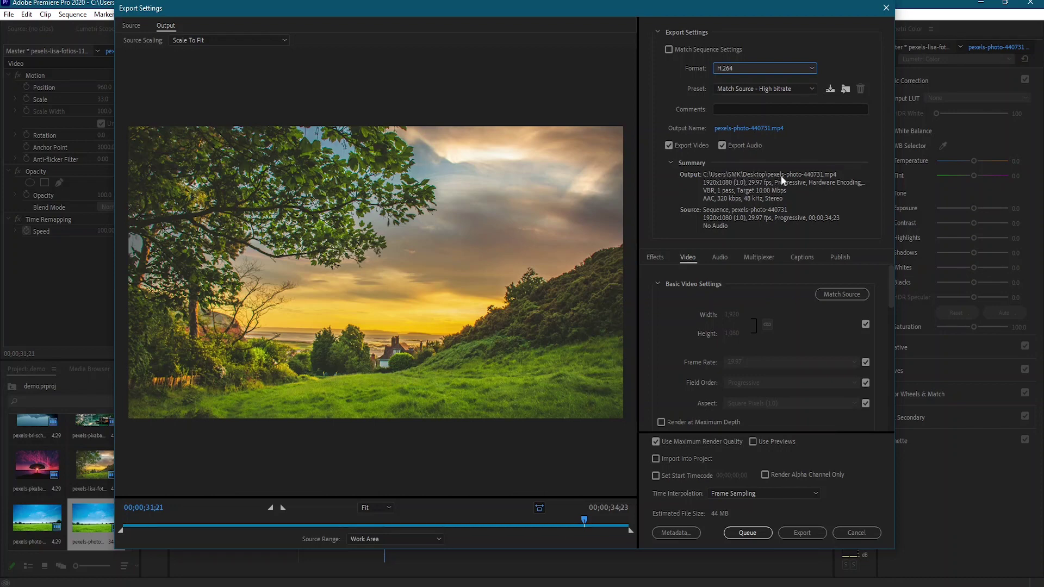
Name the output 'demo video.mp4' on the Desktop and export the slideshow
click(738, 132)
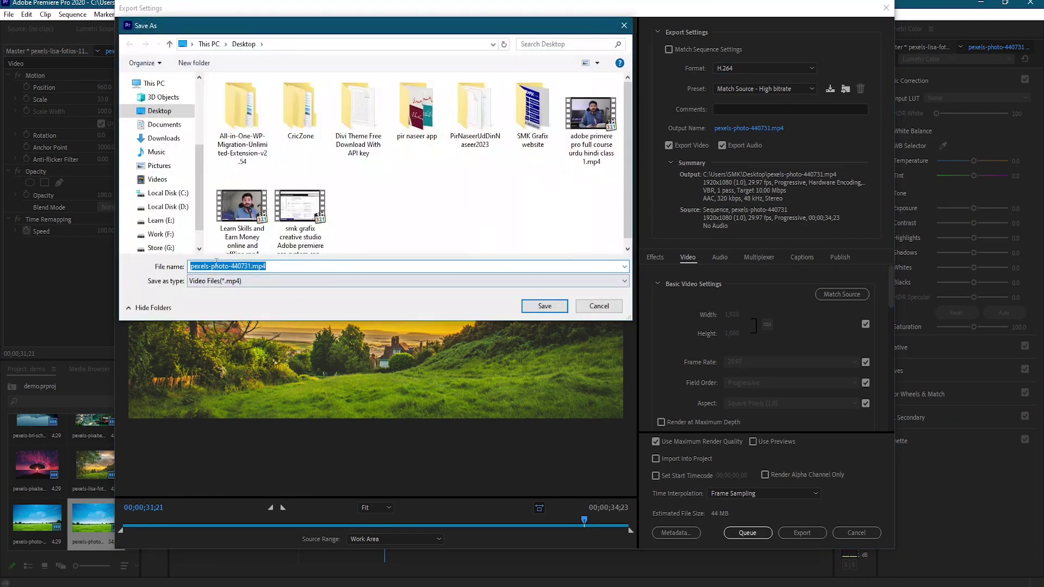
text(demo vide)
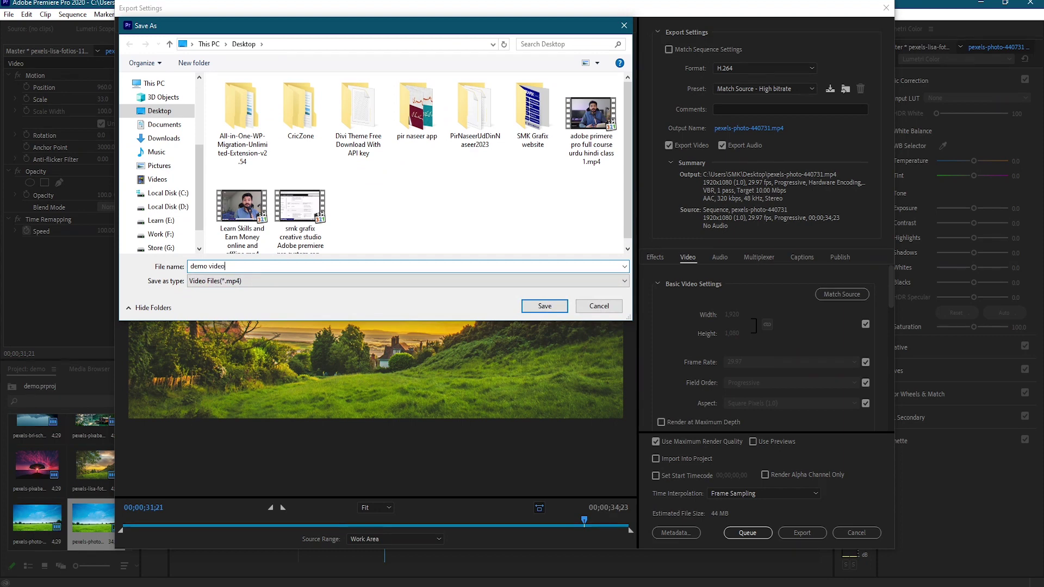
text(o)
click(546, 306)
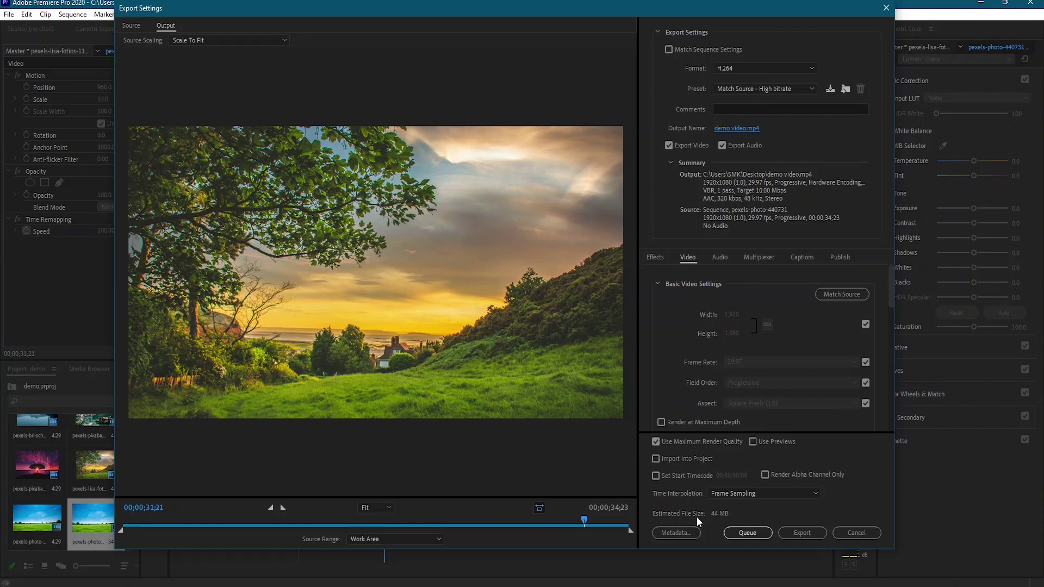
click(803, 533)
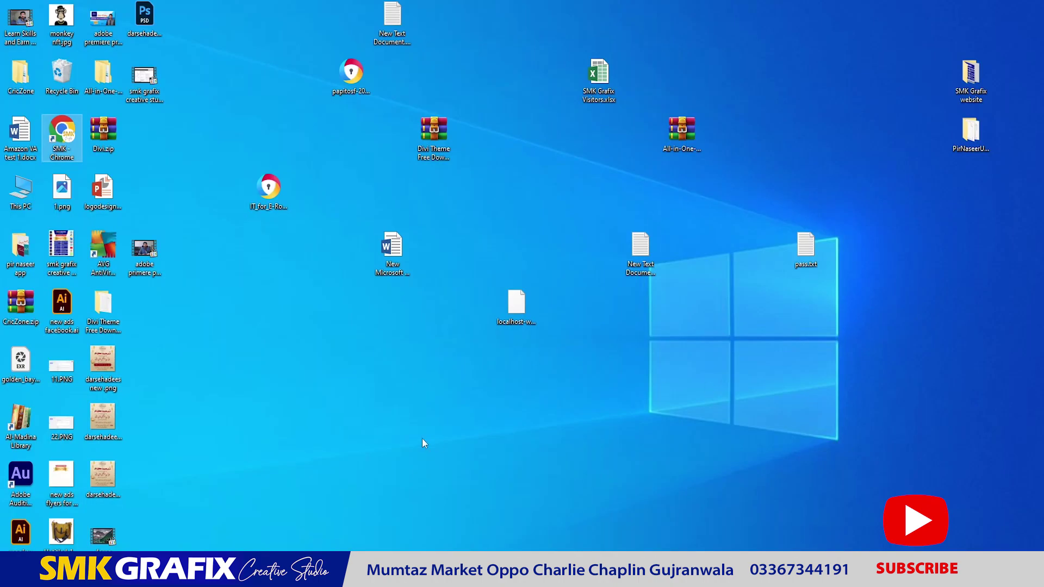
click(109, 538)
double_click(107, 539)
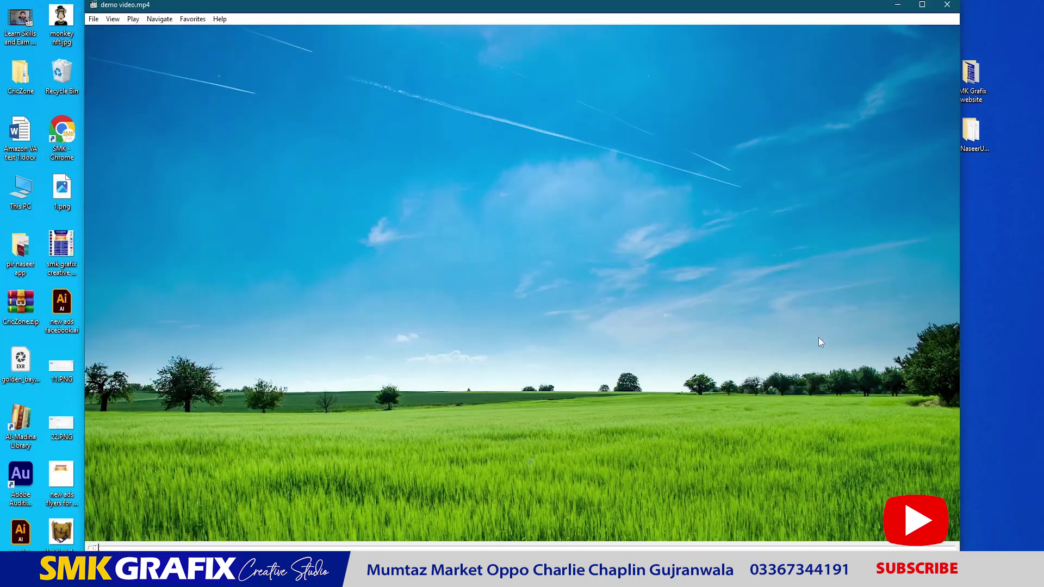
double_click(818, 309)
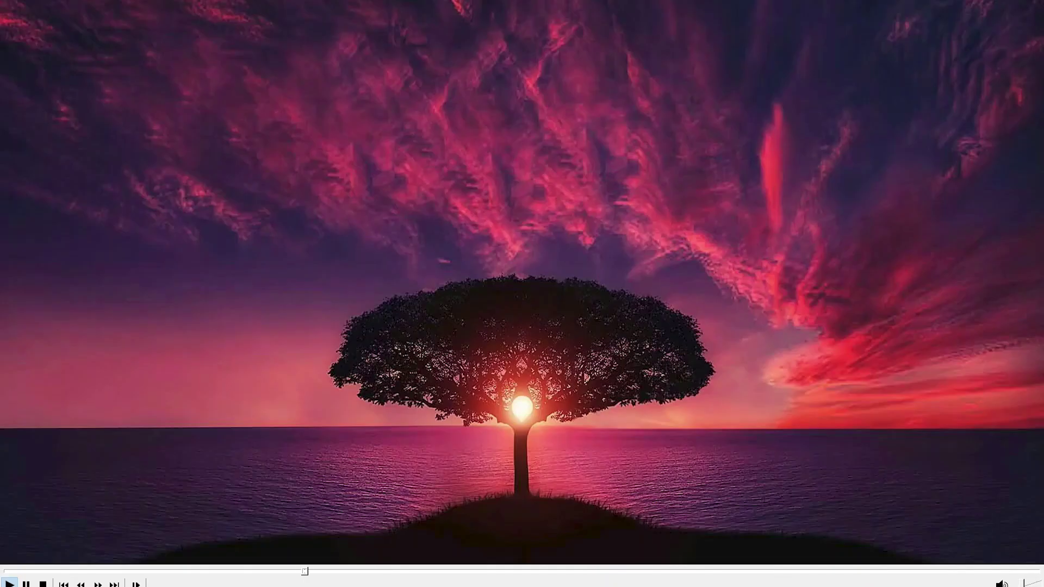
double_click(835, 438)
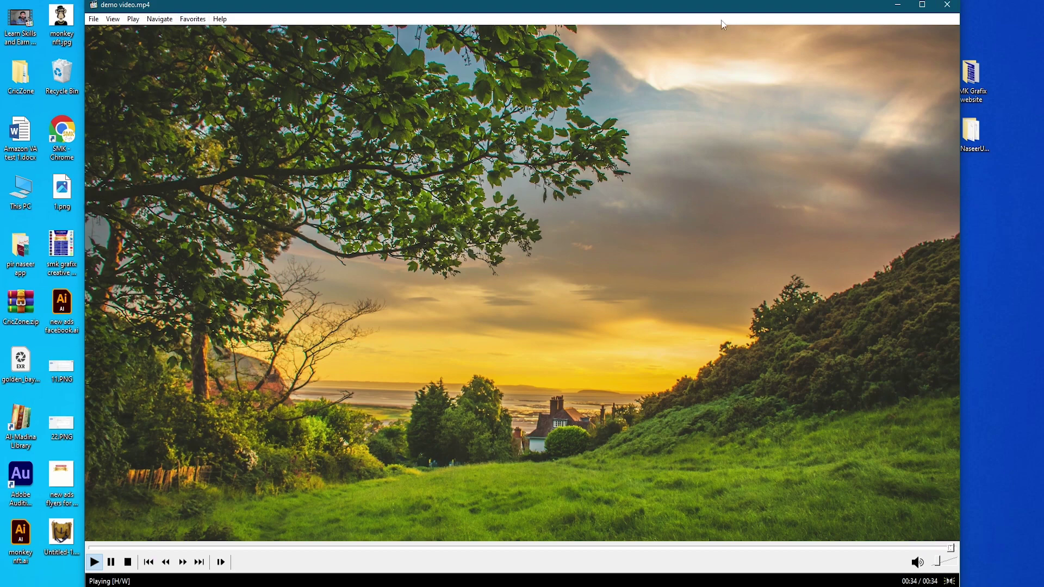
click(946, 5)
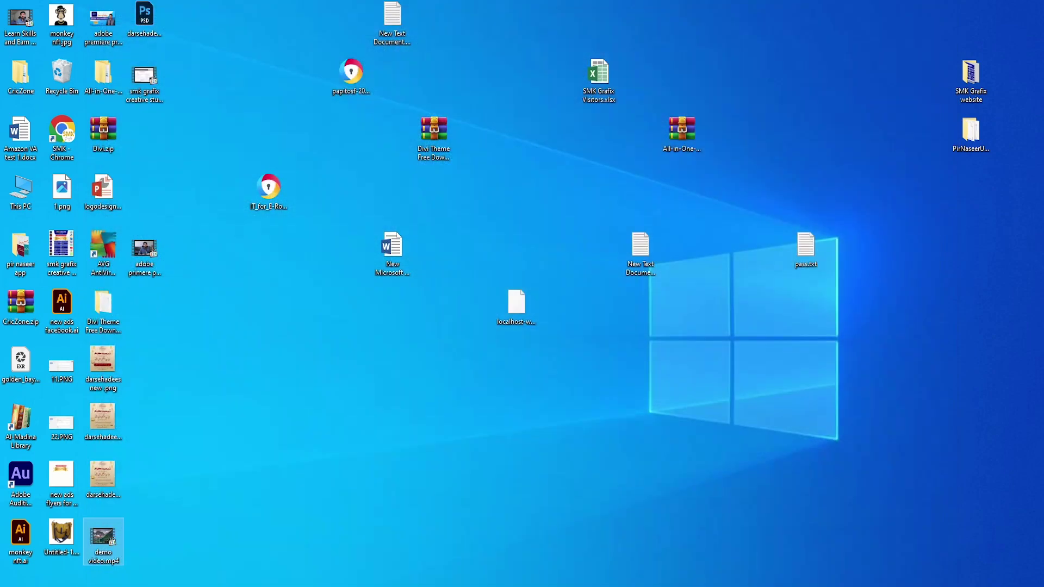